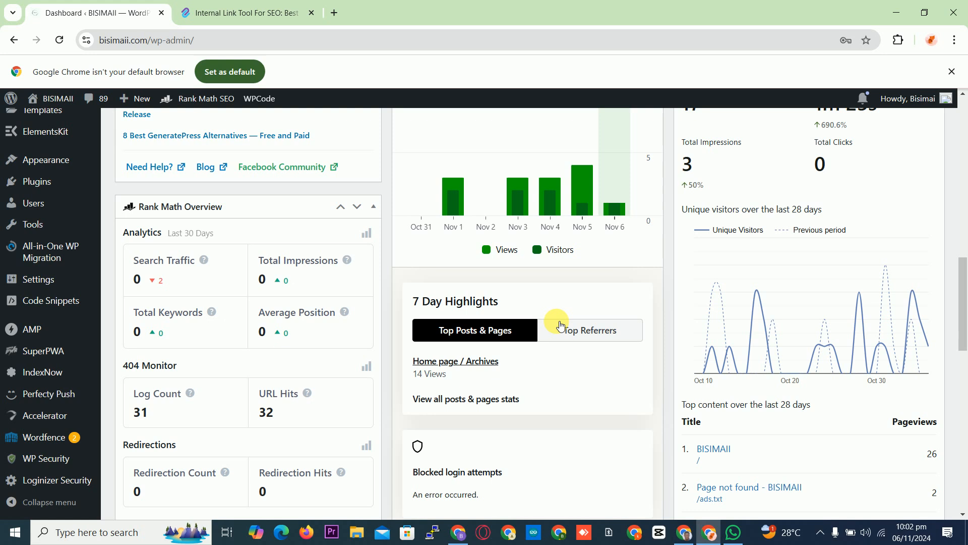
# Open the page for adding a new plugin to the WordPress site.
pyautogui.moveTo(824, 318)
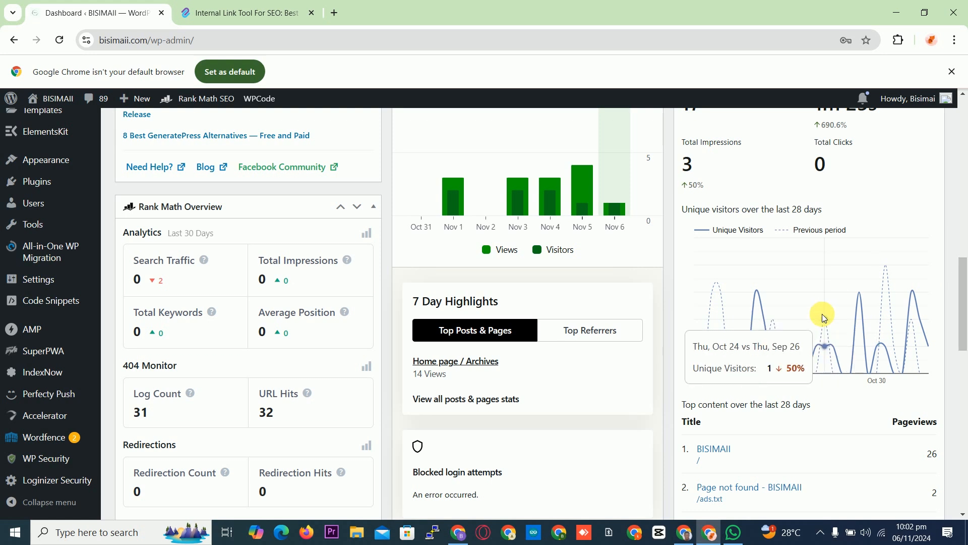
pyautogui.click(46, 182)
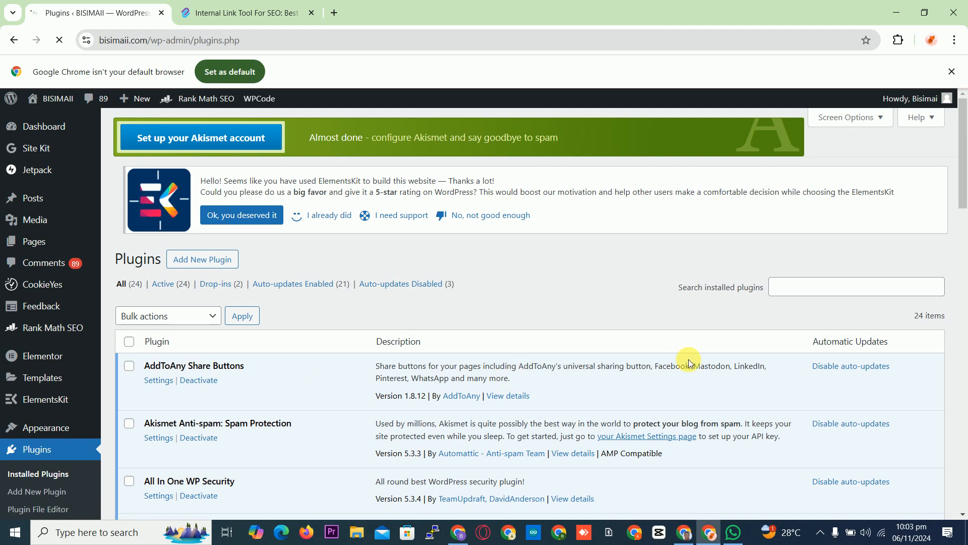
pyautogui.moveTo(965, 182); pyautogui.dragTo(964, 236)
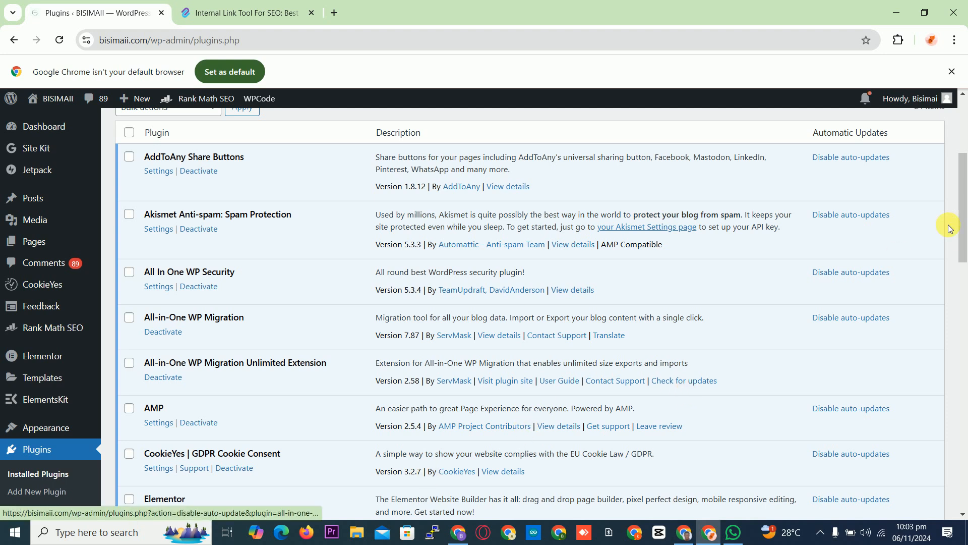
pyautogui.moveTo(964, 222); pyautogui.dragTo(963, 263)
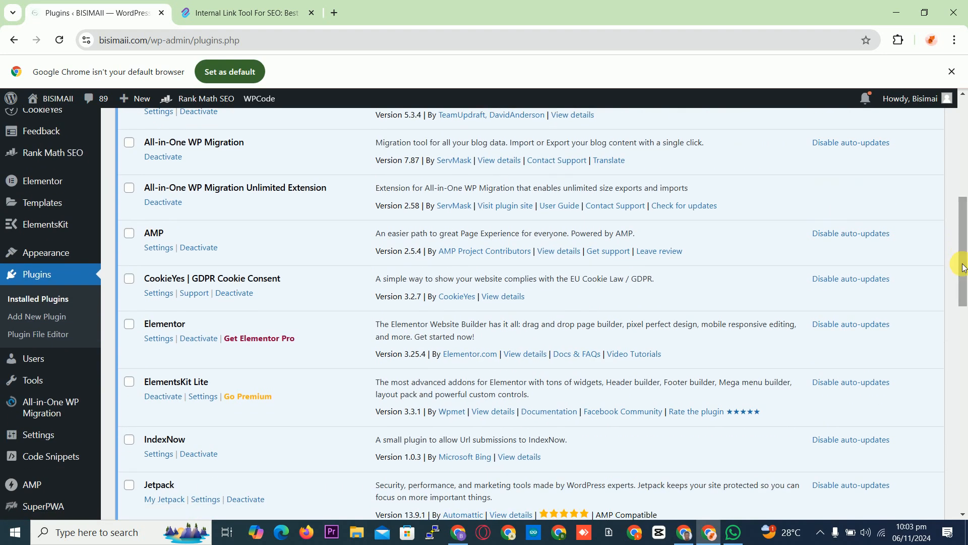
pyautogui.click(55, 316)
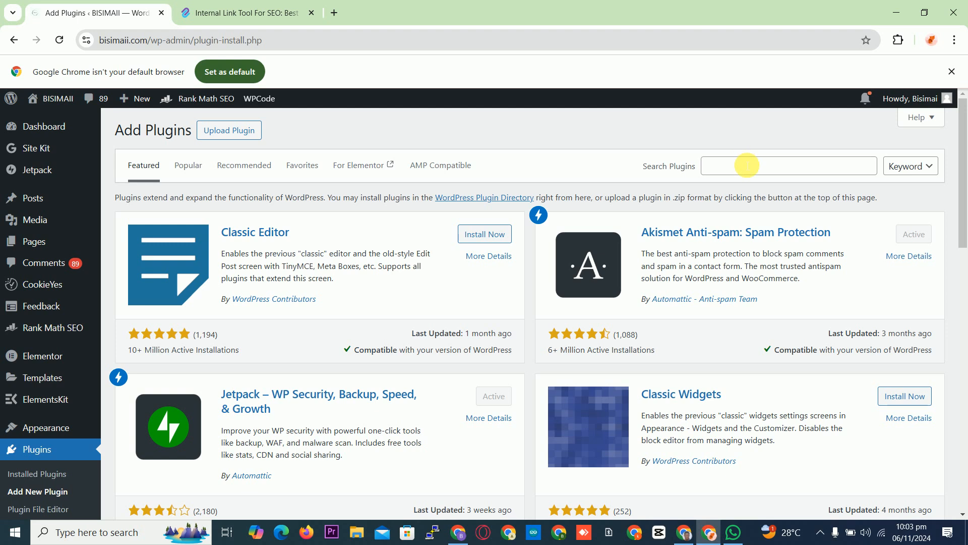
# Search the plugin directory for "link whisper".
pyautogui.click(752, 167)
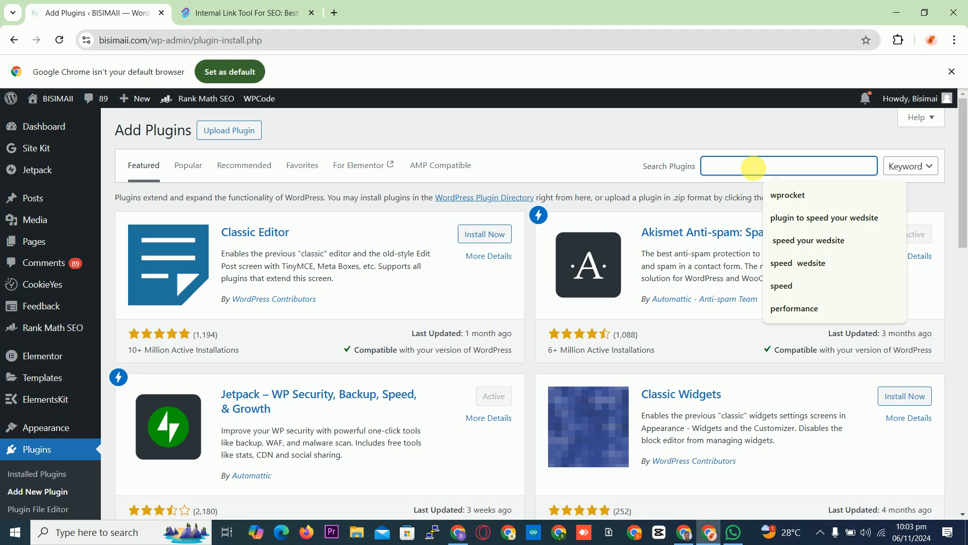
pyautogui.write('lin')
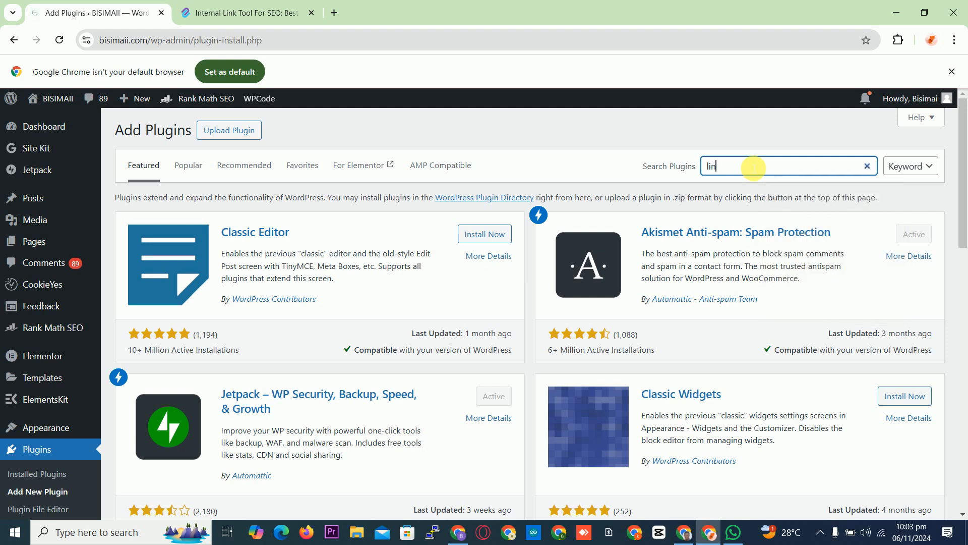
pyautogui.write('l')
pyautogui.press('BackSpace')
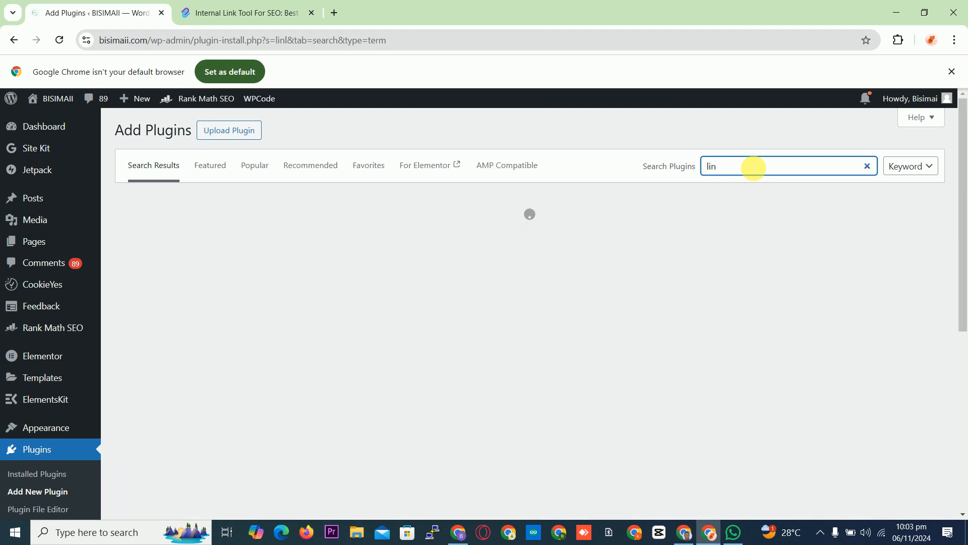
pyautogui.write('k')
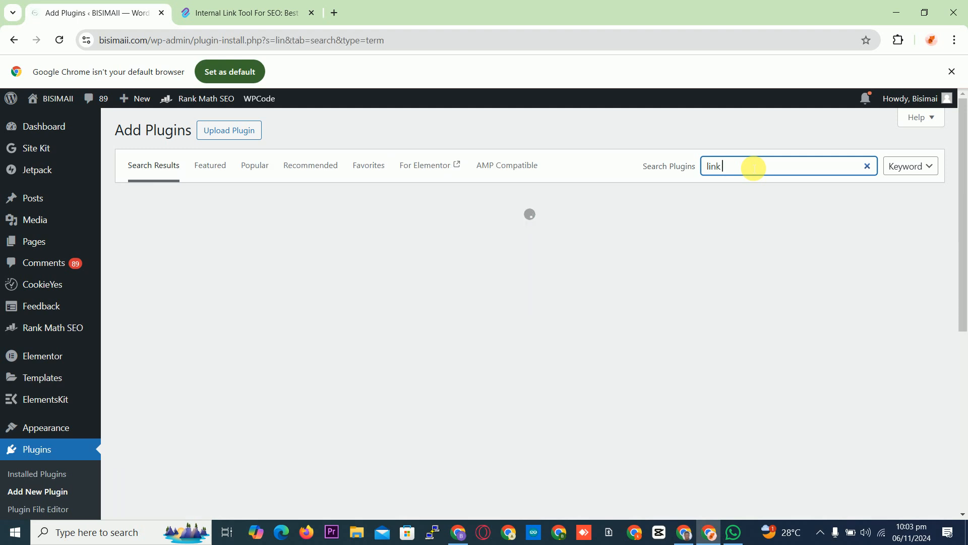
pyautogui.write(' w')
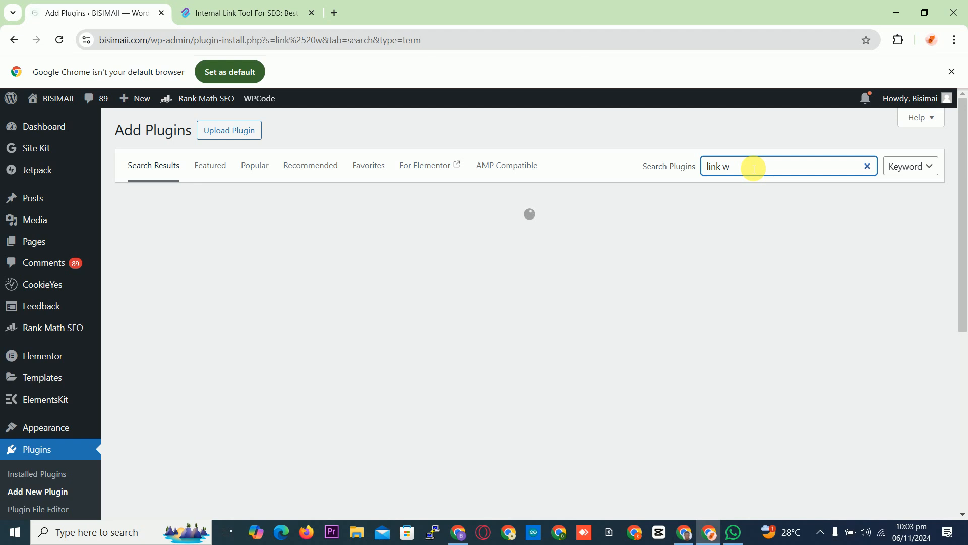
pyautogui.write('his')
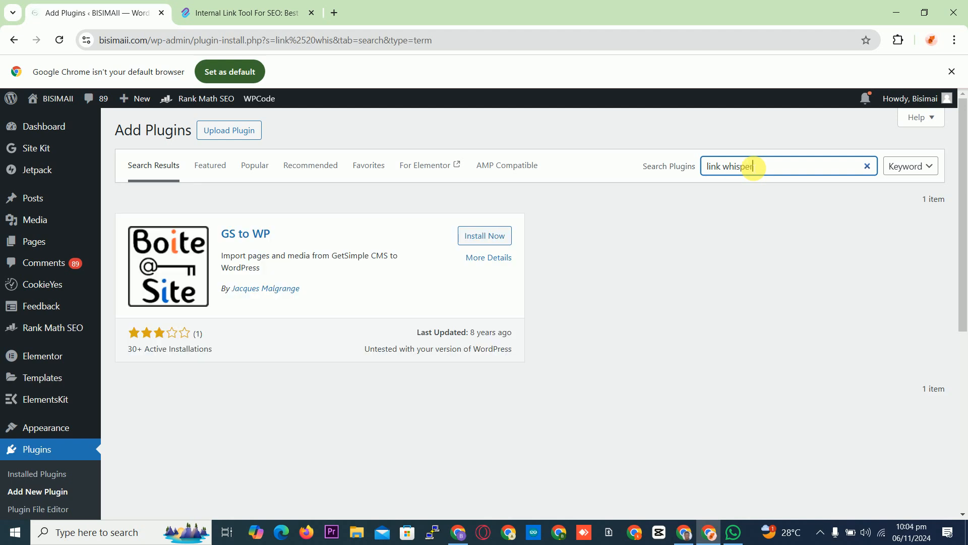
pyautogui.write('per')
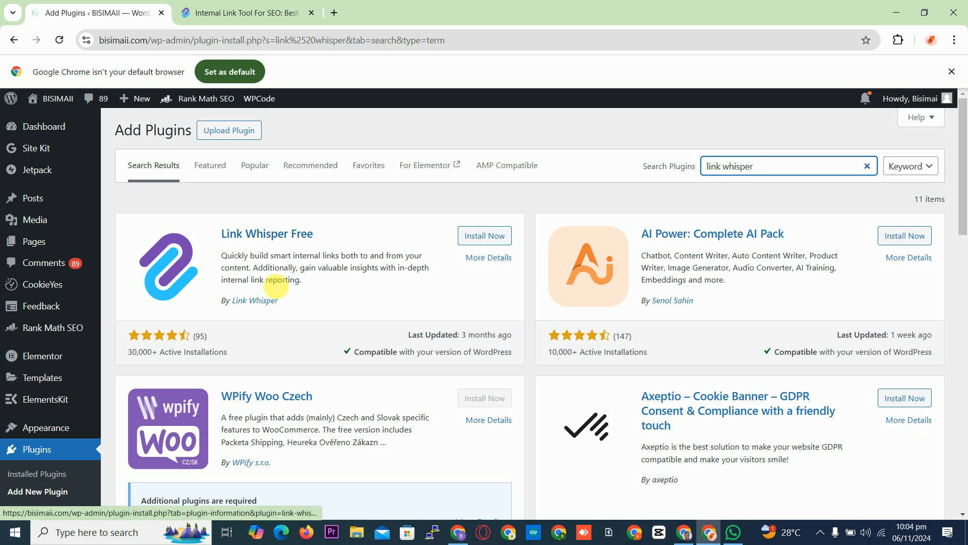
# Install and activate the Link Whisper Free plugin.
pyautogui.click(479, 236)
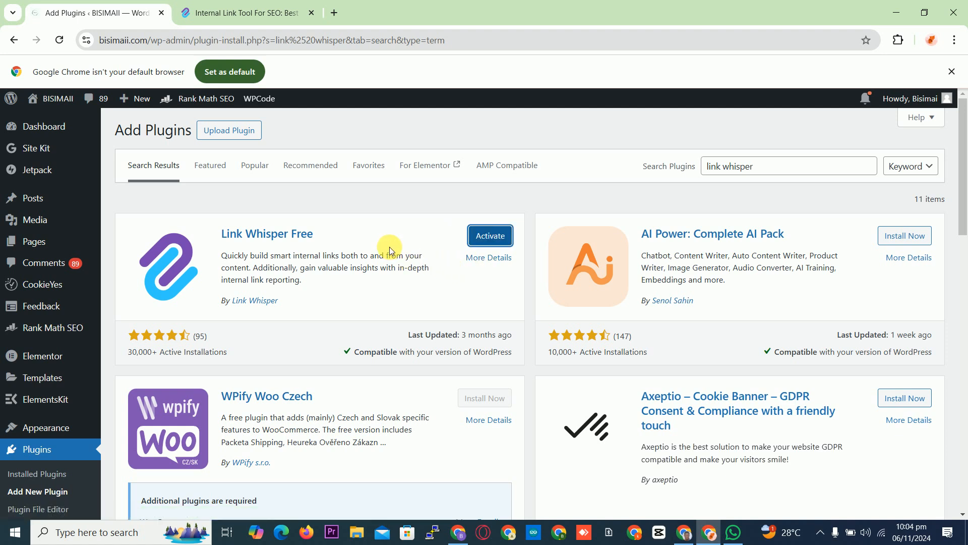
pyautogui.click(490, 237)
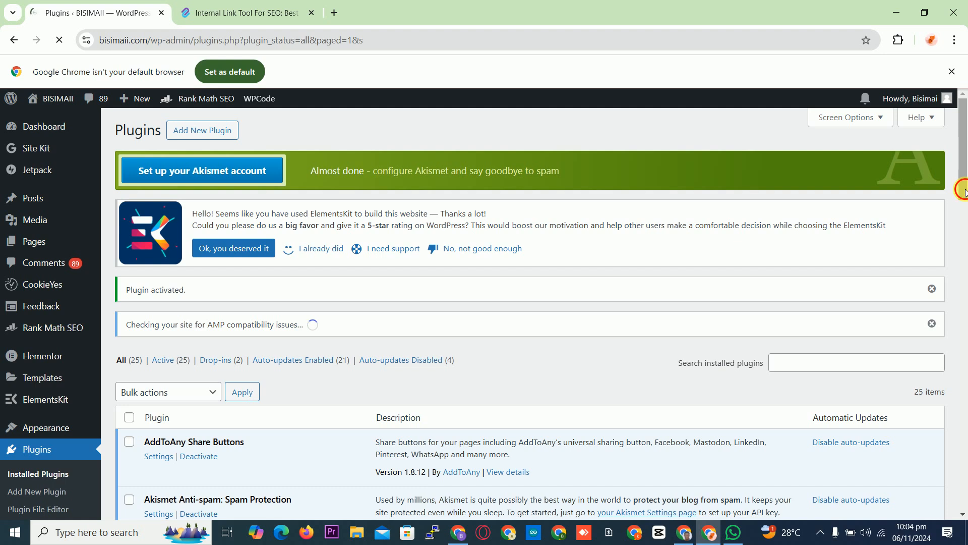
# Open the Link Whisper Free settings from the installed plugins list and dismiss the two Elementor notices.
pyautogui.moveTo(965, 192); pyautogui.dragTo(960, 366)
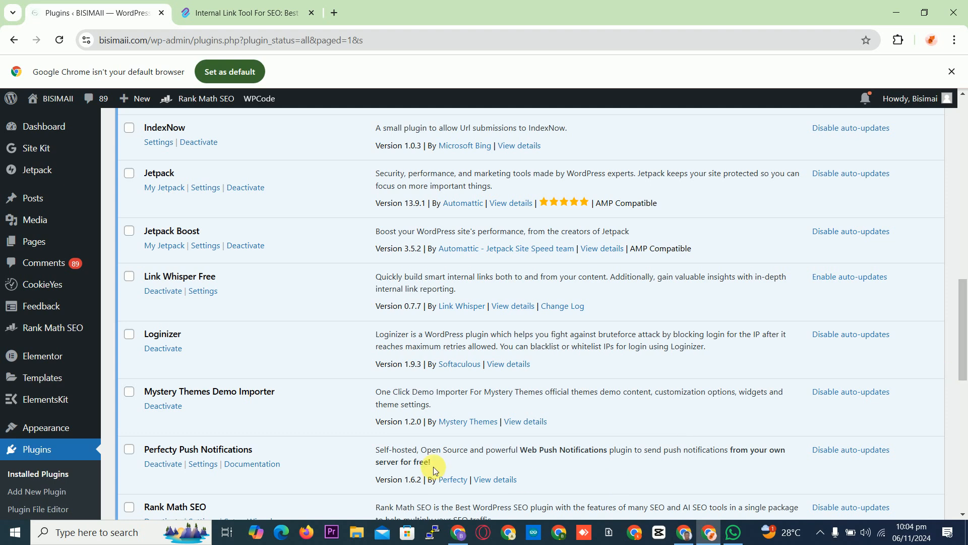
pyautogui.click(207, 292)
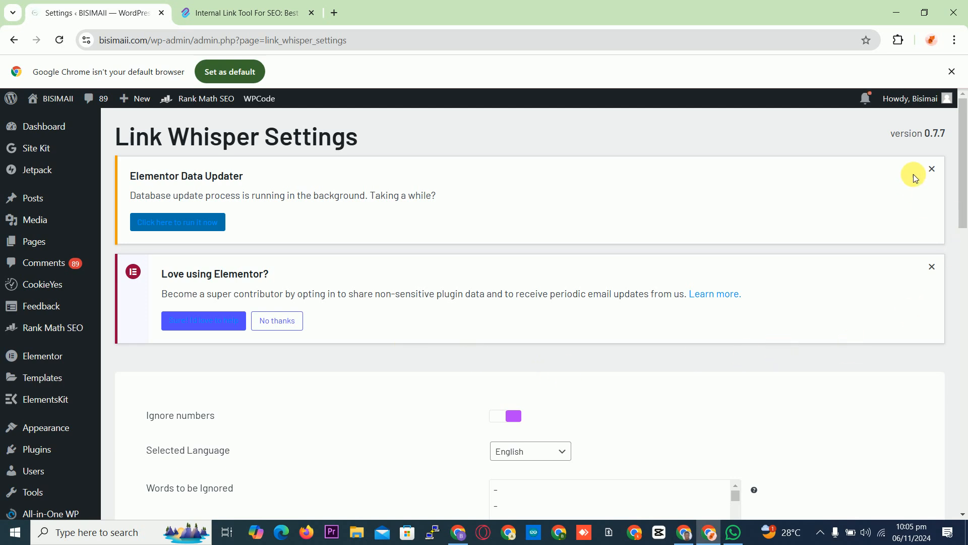
pyautogui.click(933, 169)
pyautogui.click(933, 169)
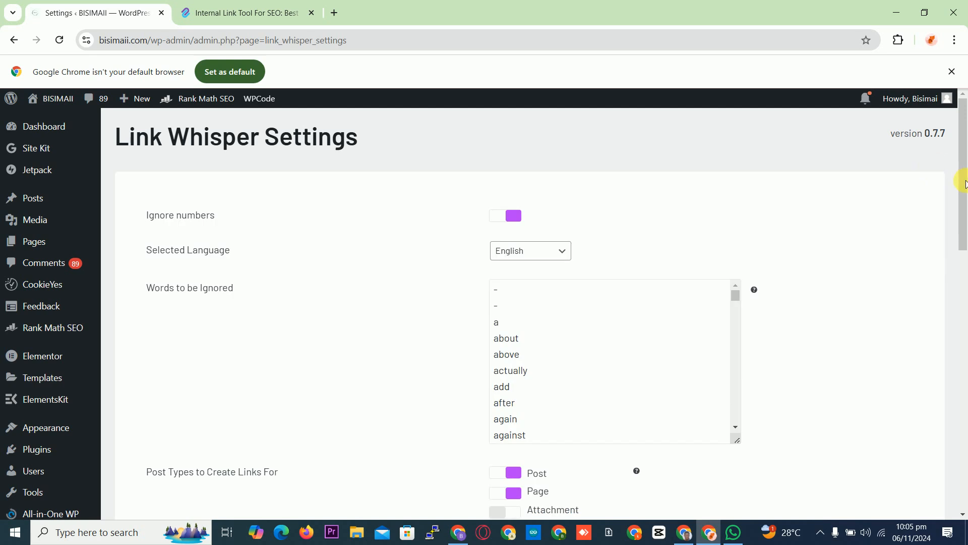
# Enable Category as a term type to process in the Link Whisper settings.
pyautogui.moveTo(966, 181); pyautogui.dragTo(965, 175)
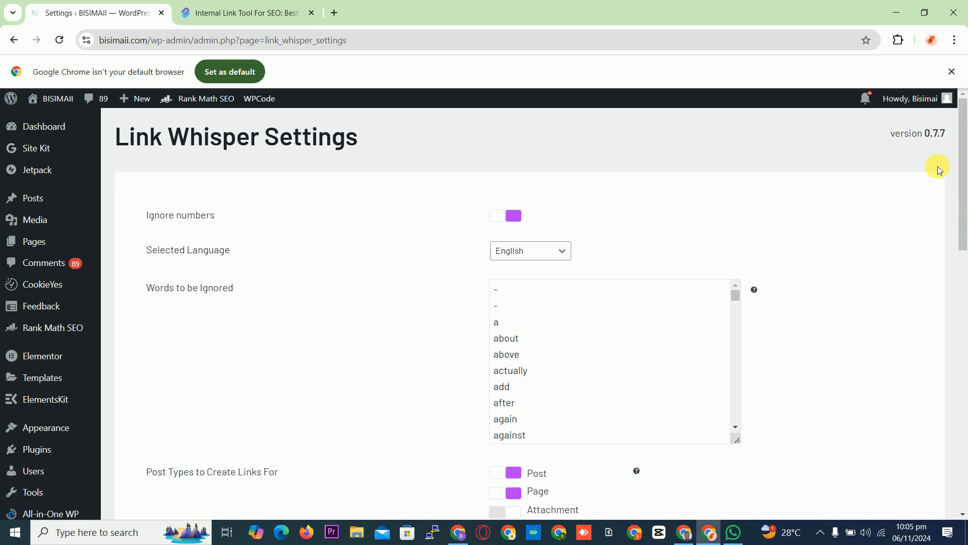
pyautogui.moveTo(965, 191); pyautogui.dragTo(943, 161)
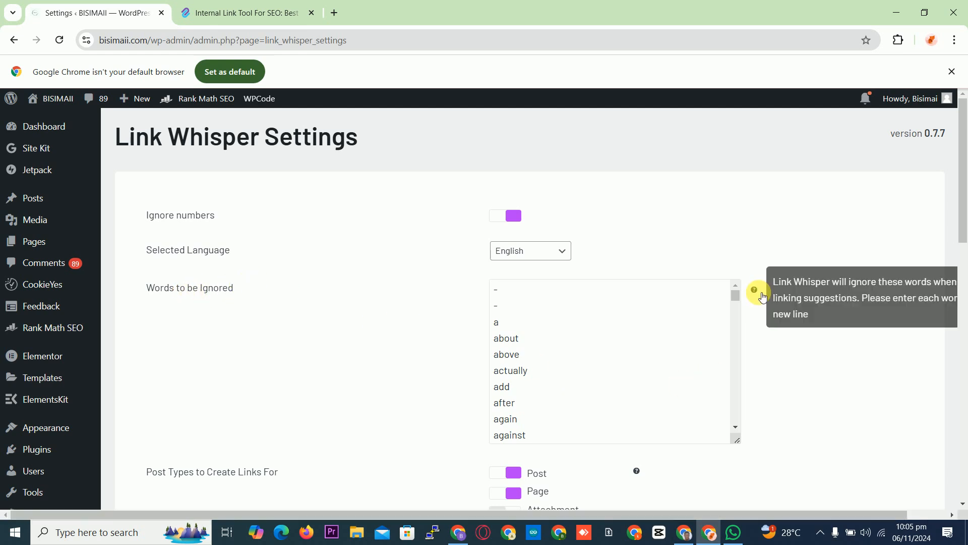
pyautogui.moveTo(736, 297); pyautogui.dragTo(740, 324)
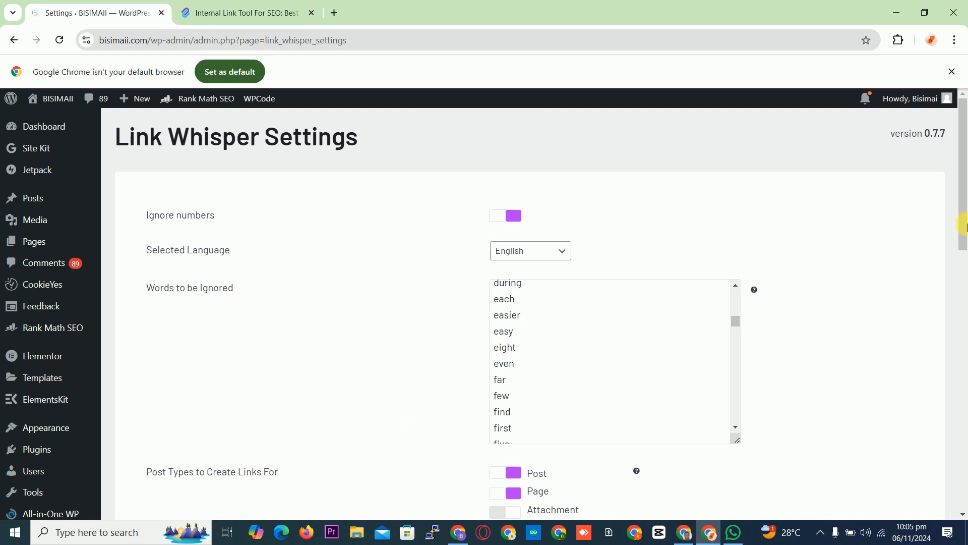
pyautogui.moveTo(964, 233); pyautogui.dragTo(964, 278)
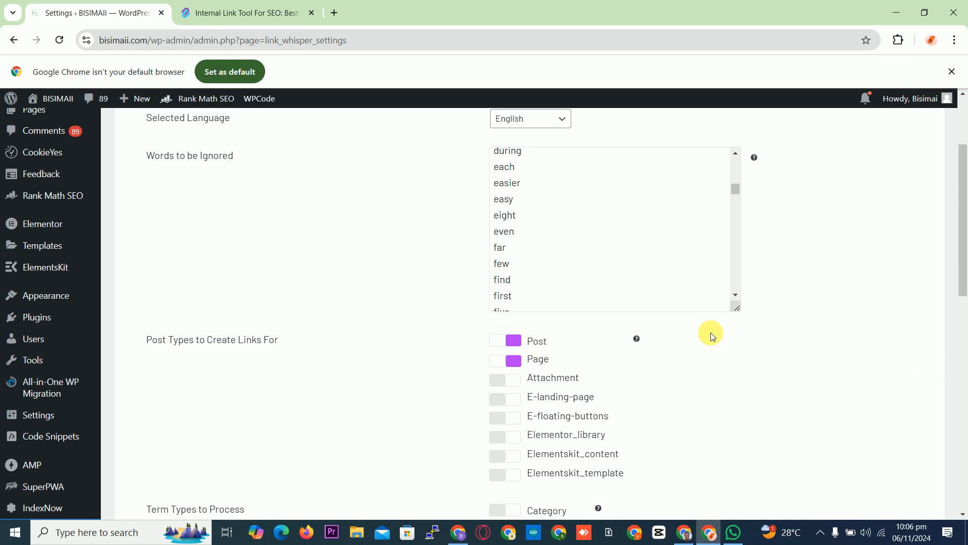
pyautogui.moveTo(962, 283); pyautogui.dragTo(963, 339)
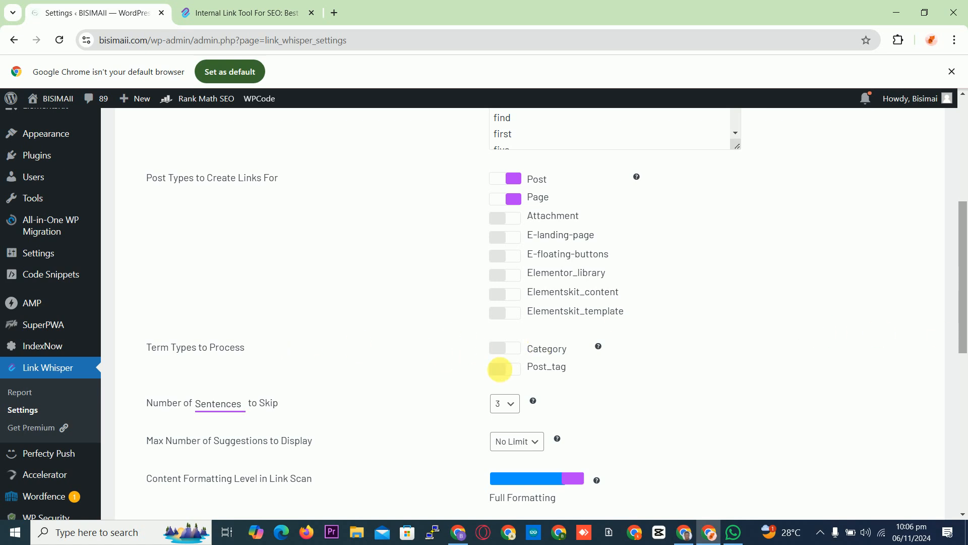
pyautogui.click(522, 353)
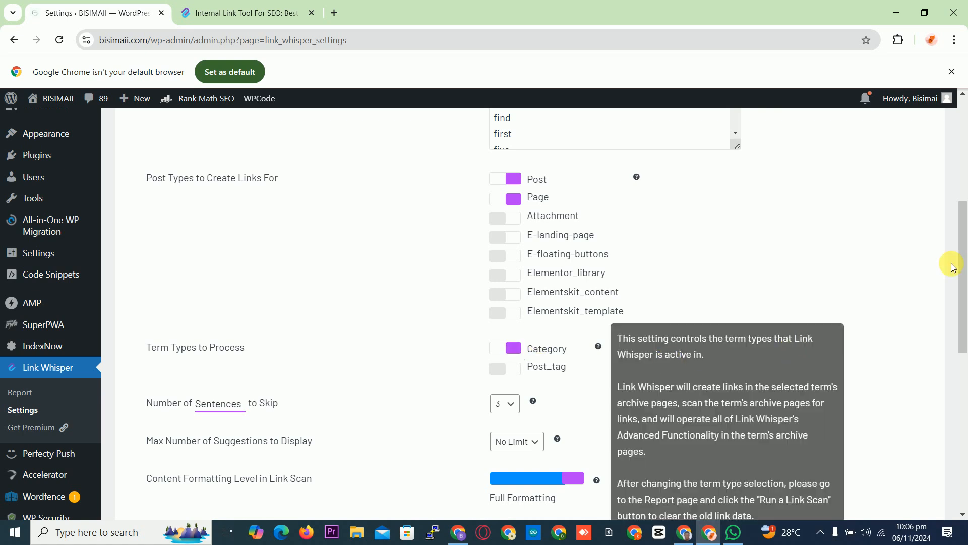
pyautogui.moveTo(965, 277); pyautogui.dragTo(964, 297)
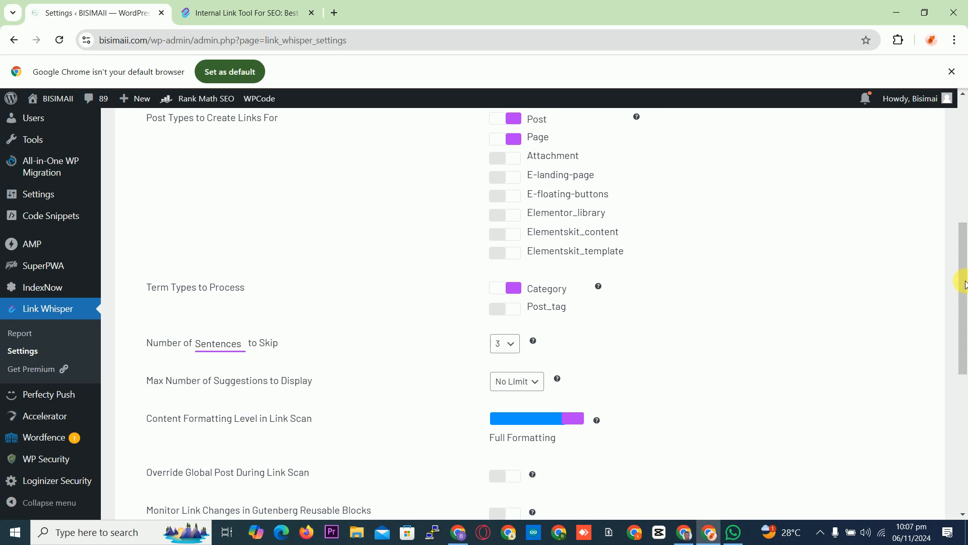
pyautogui.moveTo(964, 278); pyautogui.dragTo(965, 310)
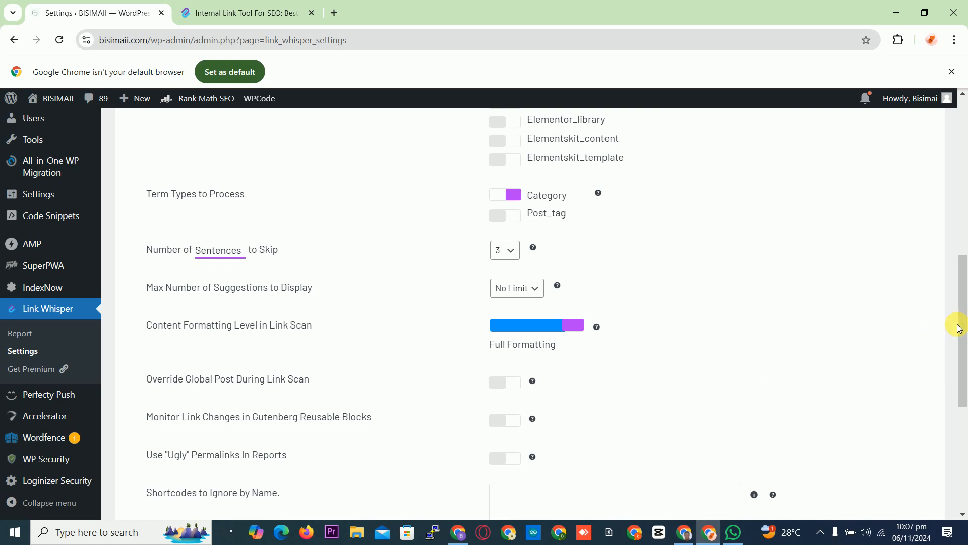
pyautogui.moveTo(960, 325); pyautogui.dragTo(963, 439)
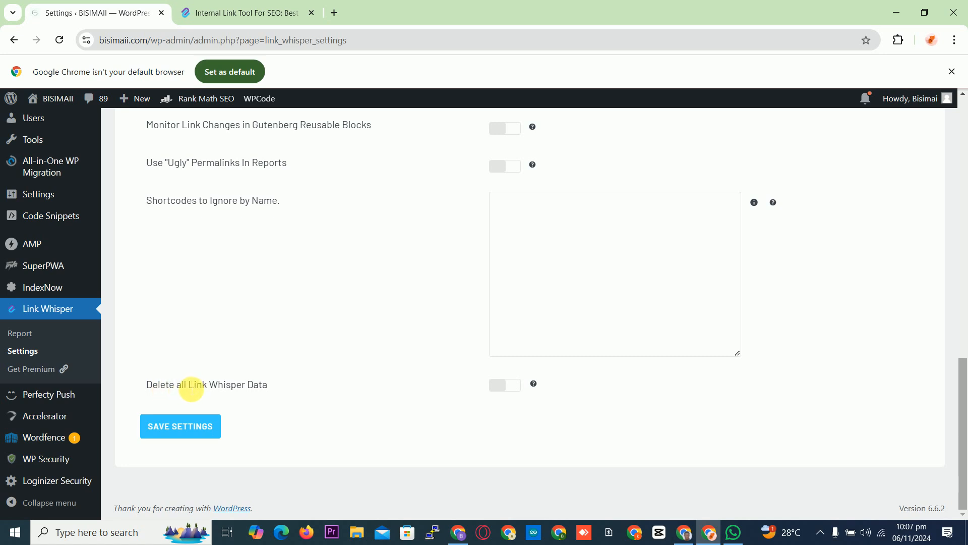
pyautogui.moveTo(533, 383)
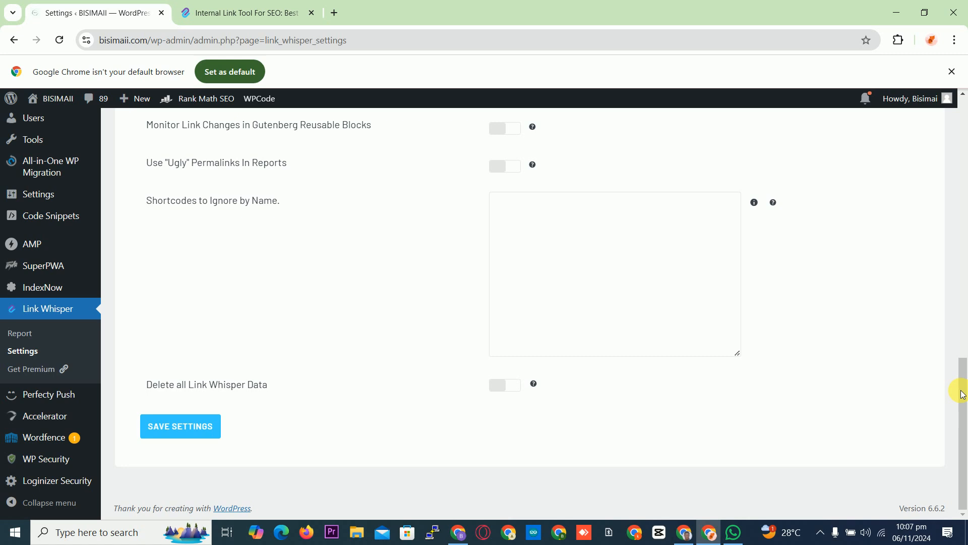
pyautogui.moveTo(962, 393); pyautogui.dragTo(952, 318)
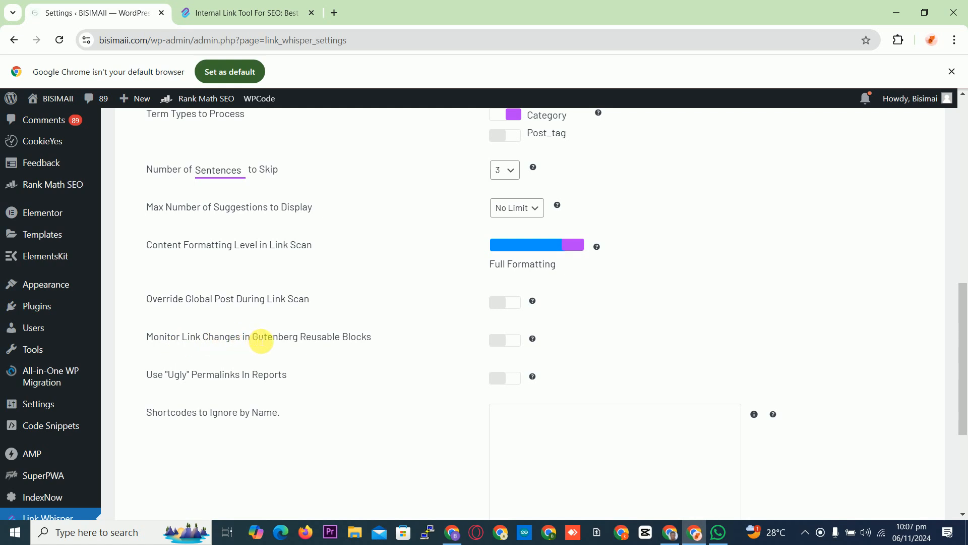
pyautogui.click(525, 342)
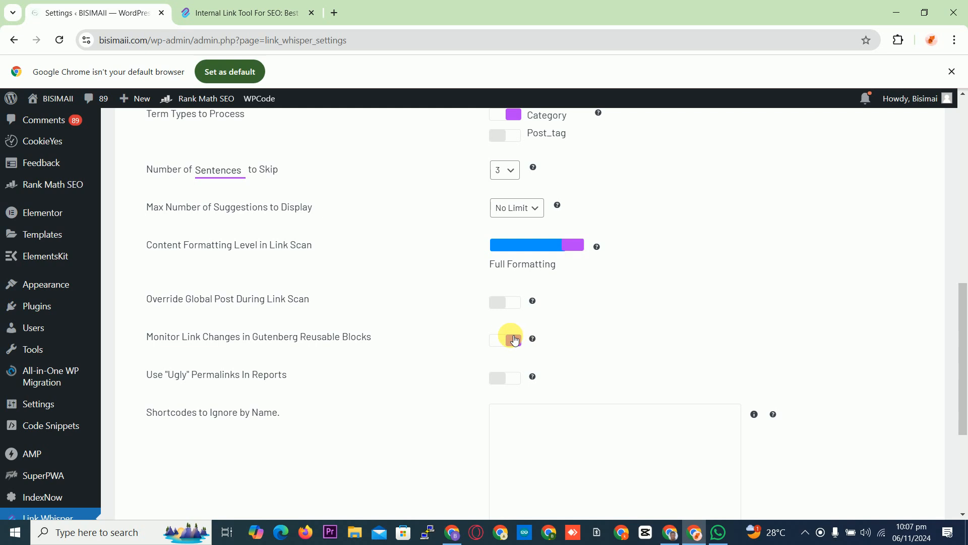
pyautogui.click(504, 339)
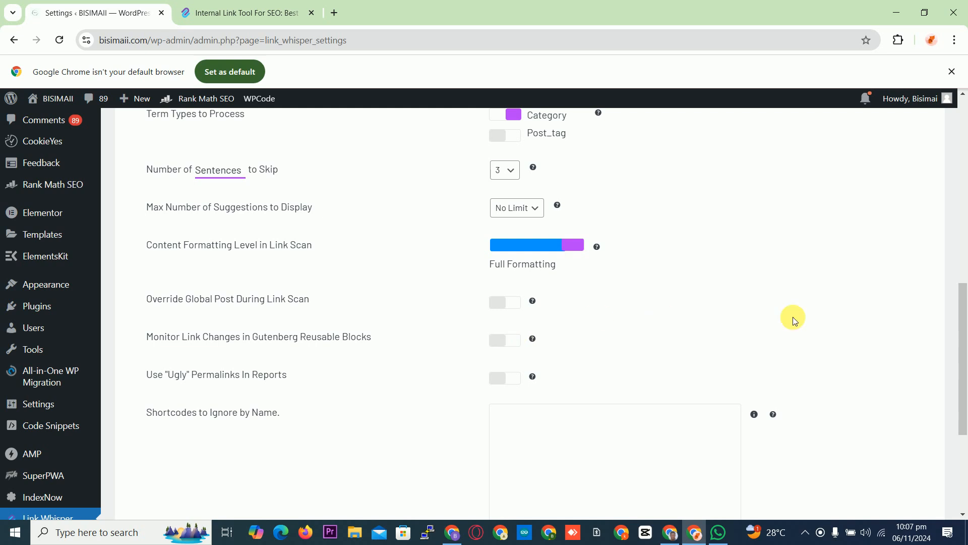
# Save the Link Whisper settings.
pyautogui.moveTo(963, 323); pyautogui.dragTo(963, 427)
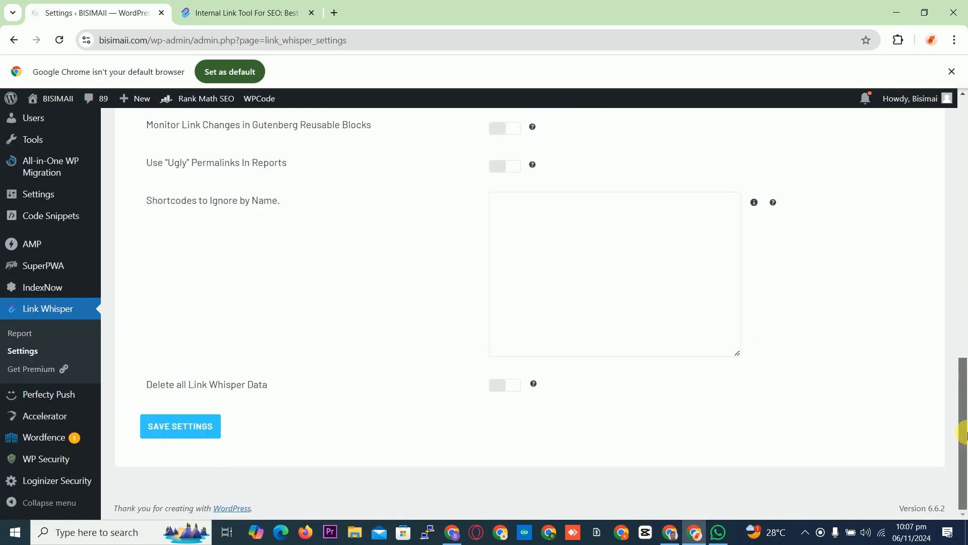
pyautogui.click(218, 428)
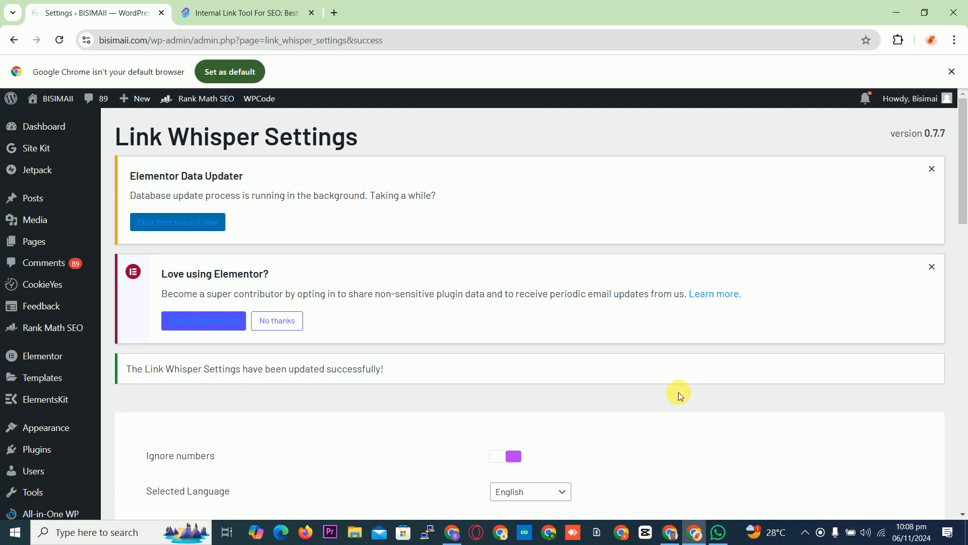
# Open Link Whisper's Internal Links Report and bring up its table of inbound and outbound links.
pyautogui.moveTo(964, 224); pyautogui.dragTo(967, 497)
pyautogui.scroll(10, 904, 286)
pyautogui.scroll(-4, 906, 321)
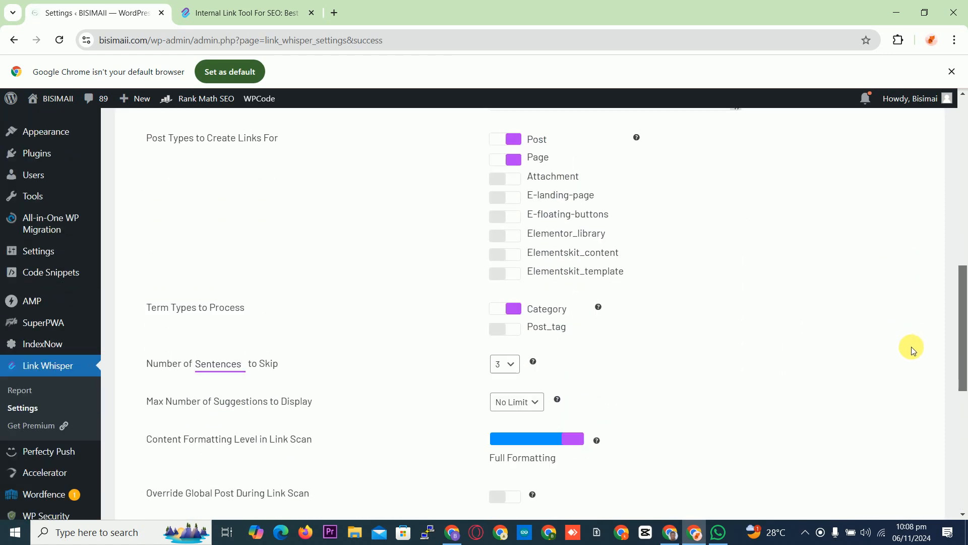
pyautogui.click(20, 393)
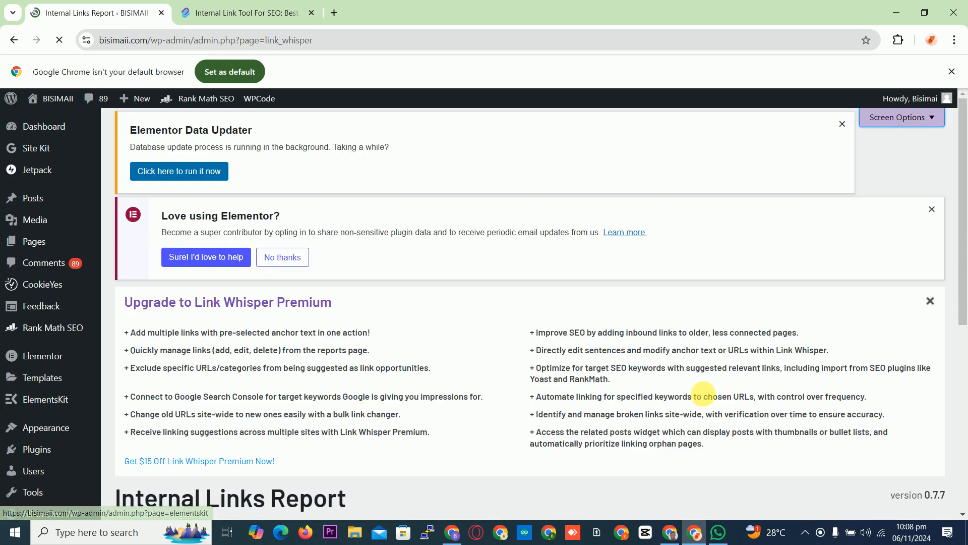
pyautogui.moveTo(963, 295); pyautogui.dragTo(964, 482)
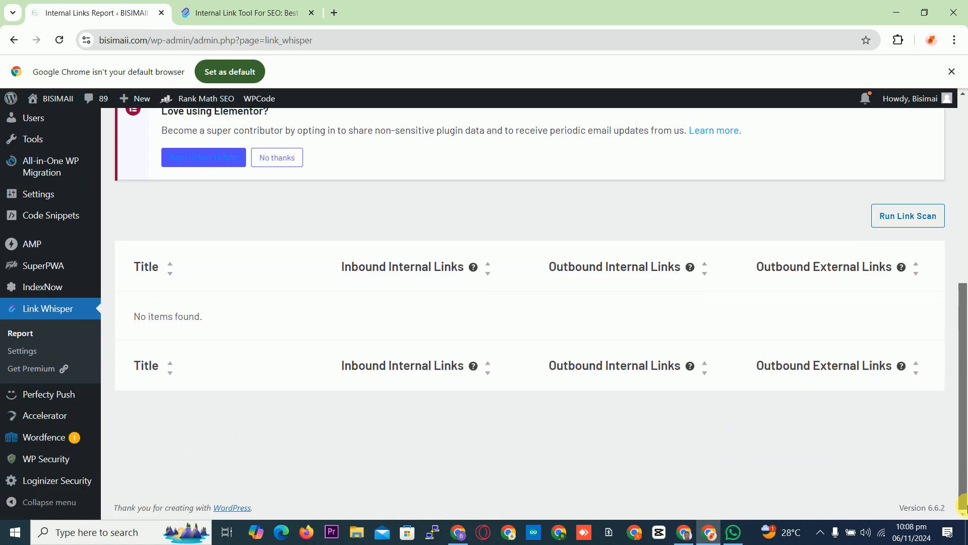